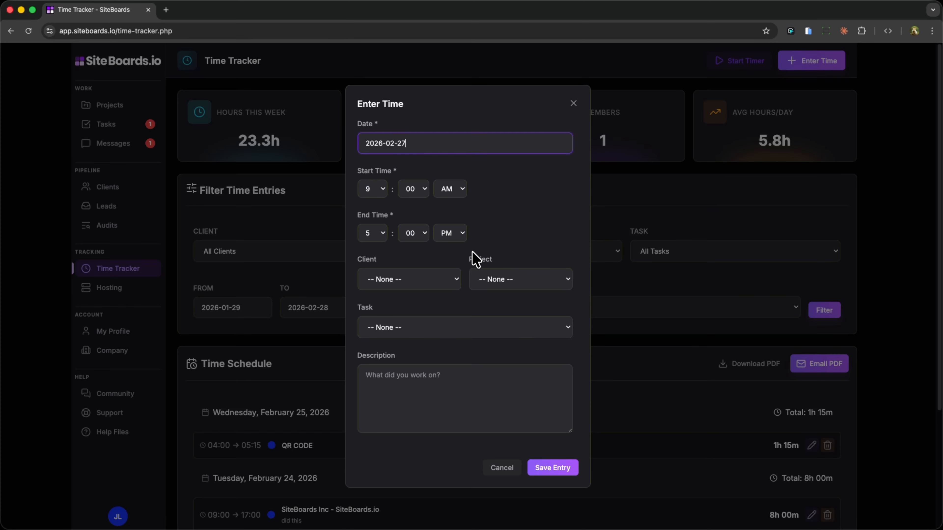
Set the new time entry's start time to 10:00 AM and its end time to 3:00 PM
{"action": "left_click", "coordinate": [383, 190]}
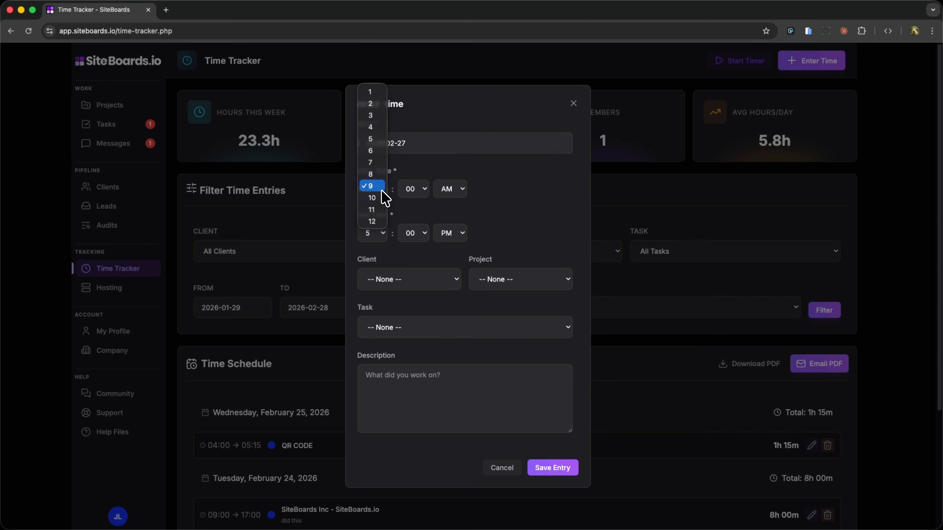
{"action": "left_click", "coordinate": [372, 200]}
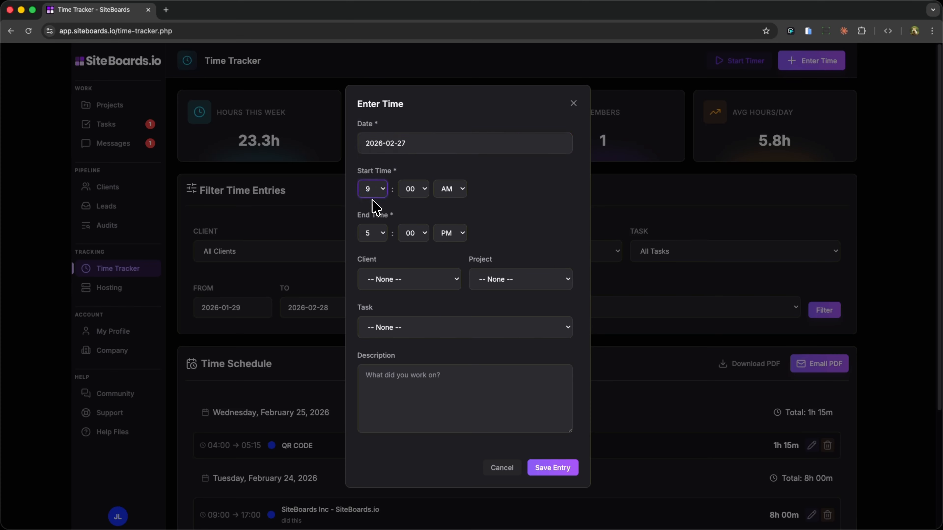
{"action": "left_click", "coordinate": [376, 234]}
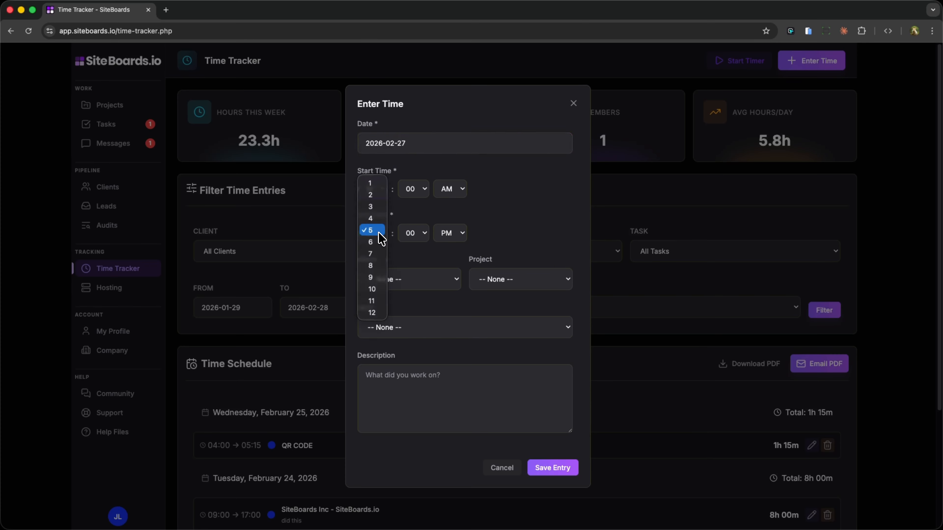
{"action": "left_click", "coordinate": [380, 207]}
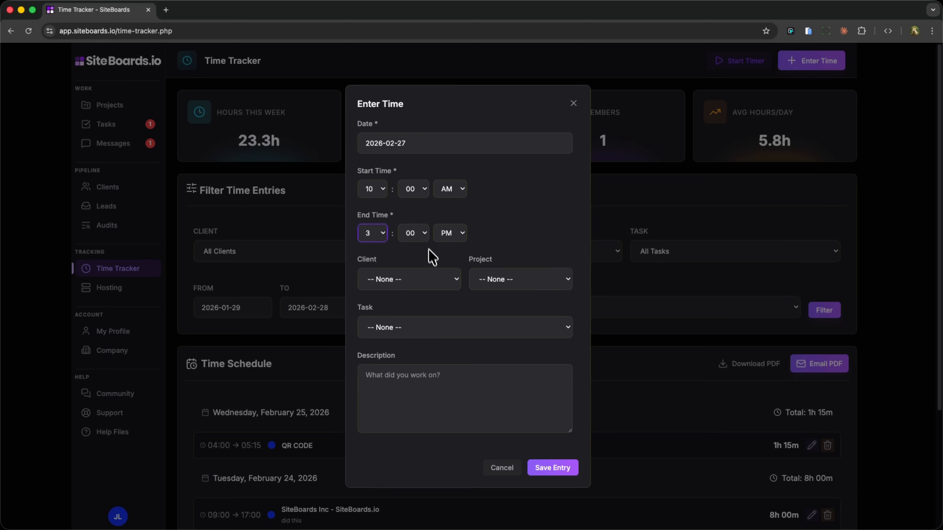
Assign the time entry to client Gavel Digital, project YourClient.com and the task "Build the new homepage"
{"action": "left_click", "coordinate": [442, 284]}
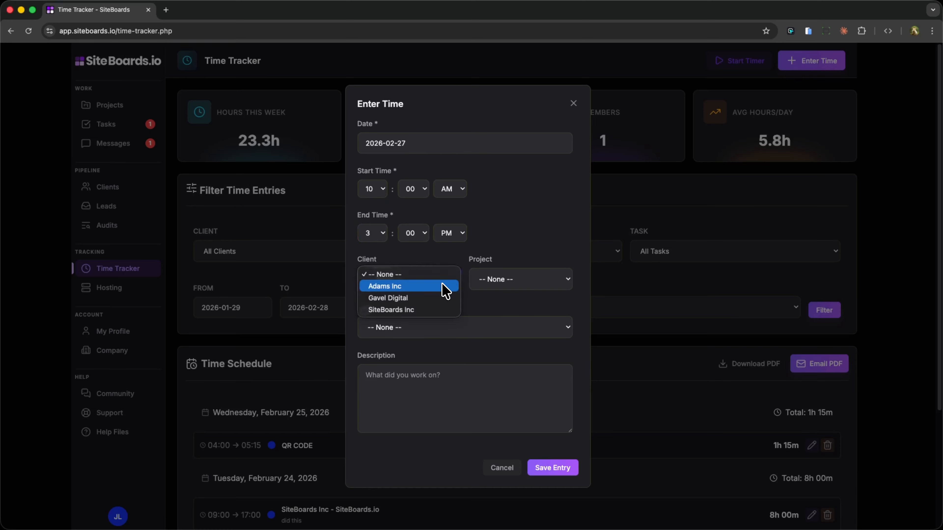
{"action": "left_click", "coordinate": [426, 299]}
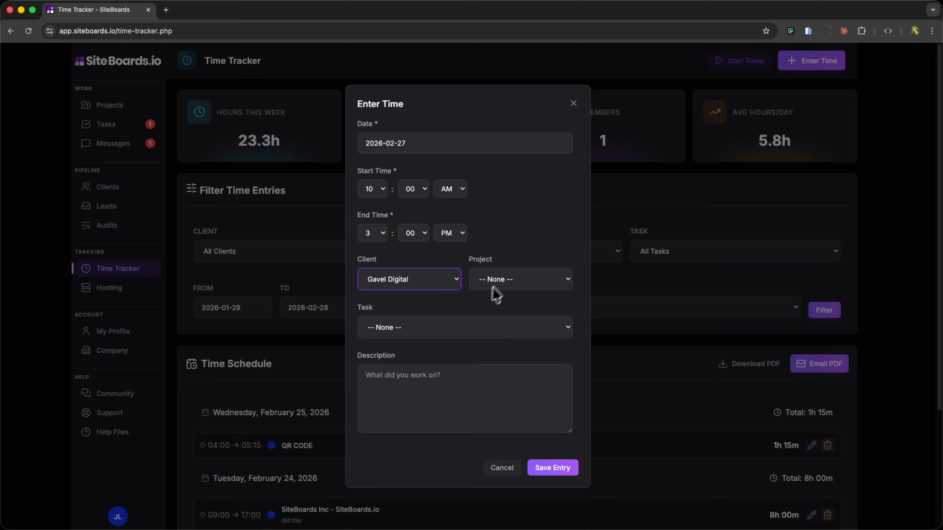
{"action": "left_click", "coordinate": [508, 279]}
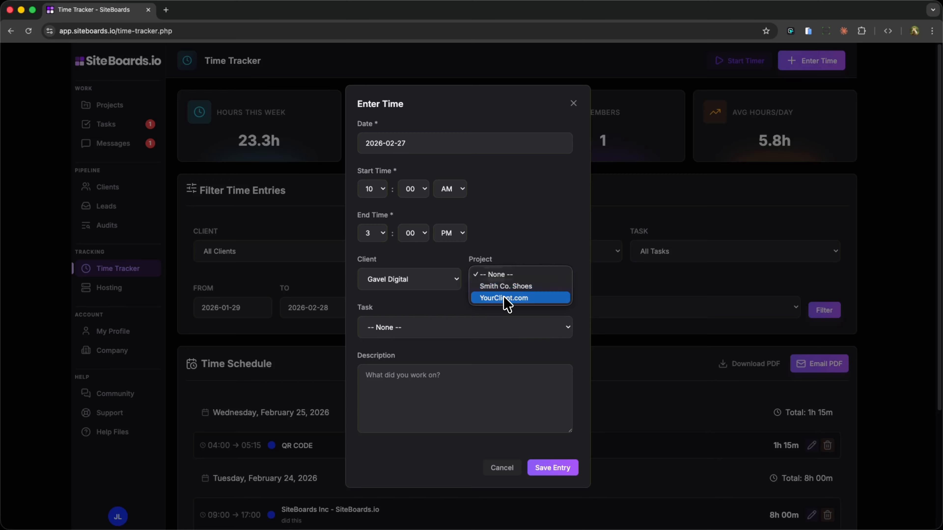
{"action": "left_click", "coordinate": [505, 298]}
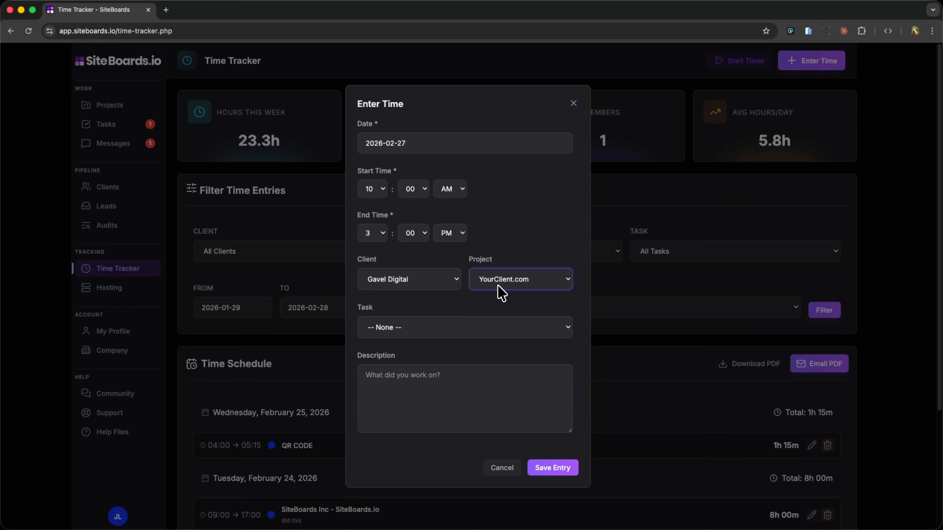
{"action": "left_click", "coordinate": [422, 332]}
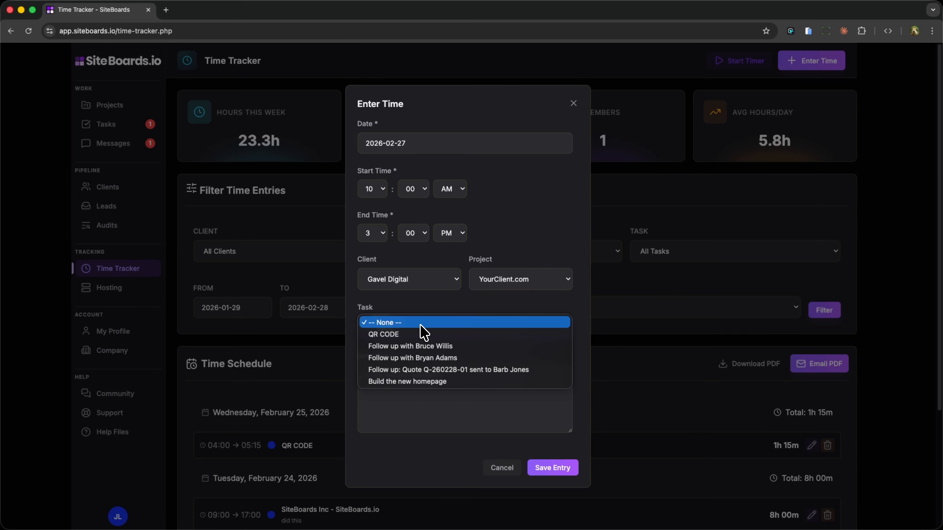
{"action": "left_click", "coordinate": [432, 386]}
Enter the description "Got it started will have to do some more next week." and save the time entry
{"action": "left_click", "coordinate": [393, 385]}
{"action": "type", "text": "Got it started will have to do some more next week."}
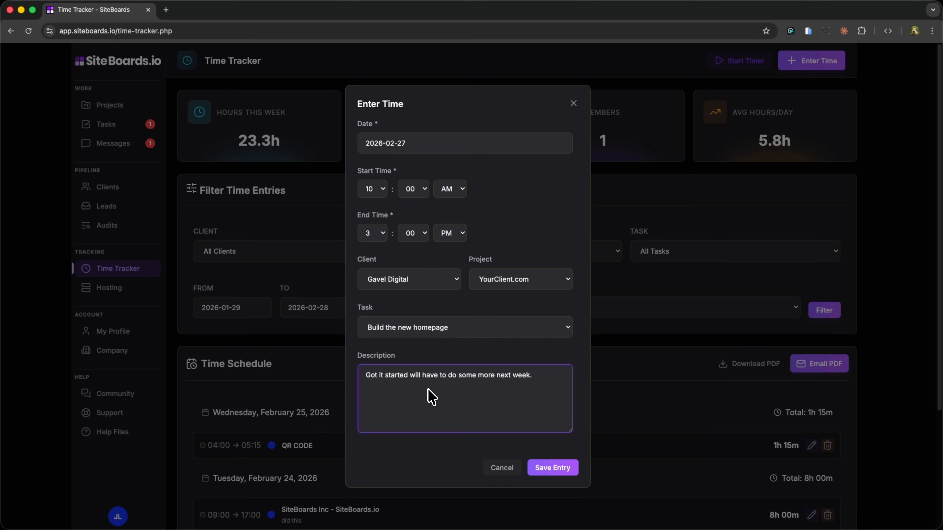
{"action": "left_click", "coordinate": [551, 470]}
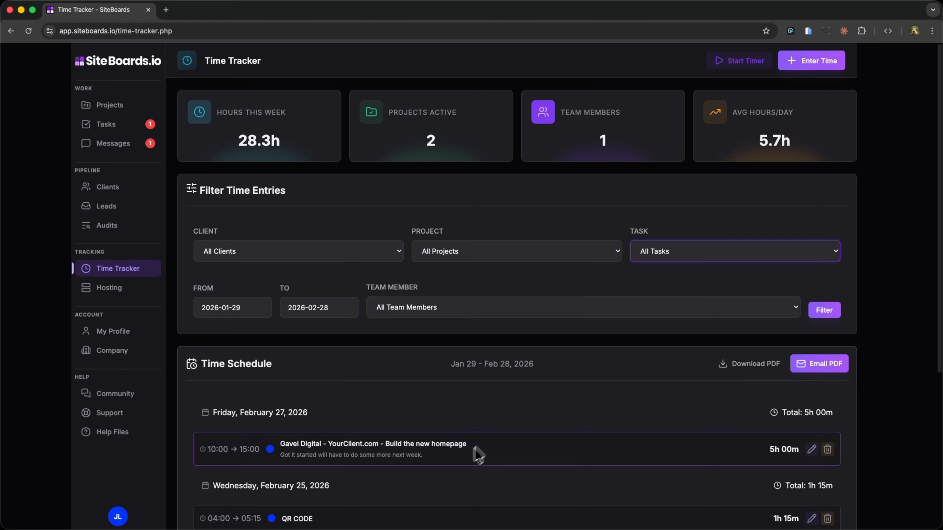
Filter the time entries by the task "Build the new homepage"
{"action": "left_click", "coordinate": [688, 258]}
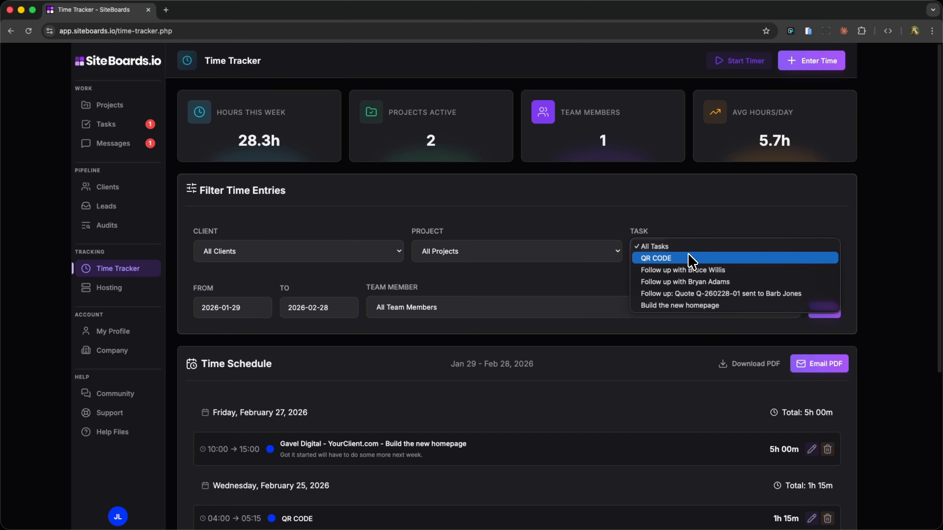
{"action": "left_click", "coordinate": [677, 307]}
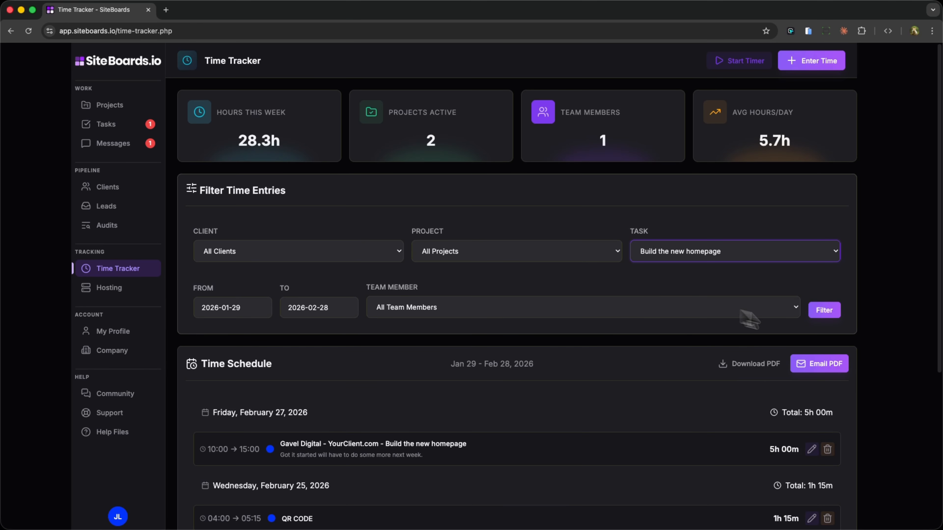
{"action": "left_click", "coordinate": [824, 311]}
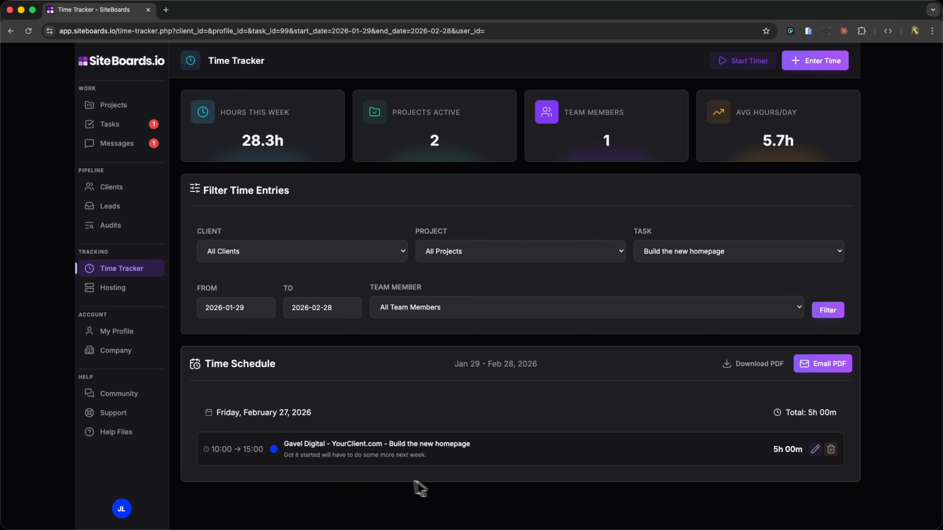
Reset the task filter to All Tasks and reapply it to the time entries
{"action": "left_click", "coordinate": [743, 258]}
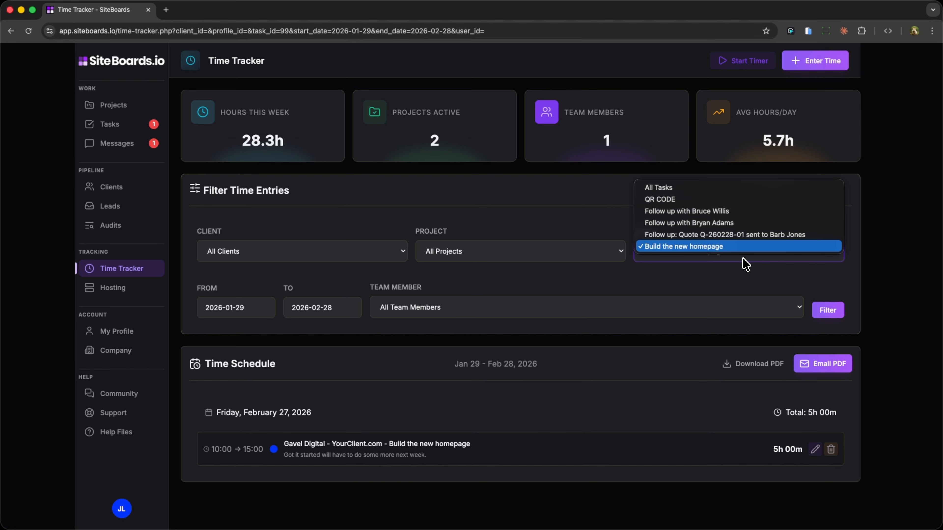
{"action": "left_click", "coordinate": [700, 187]}
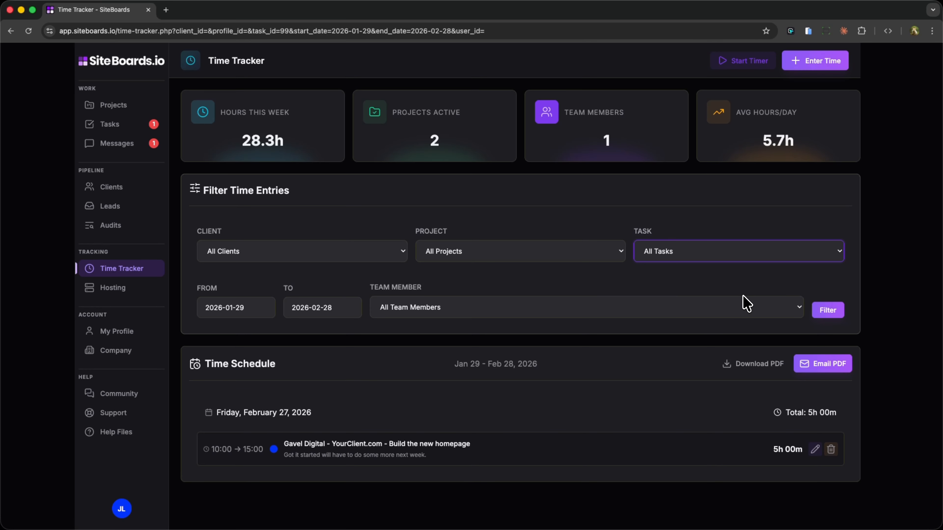
{"action": "left_click", "coordinate": [827, 311]}
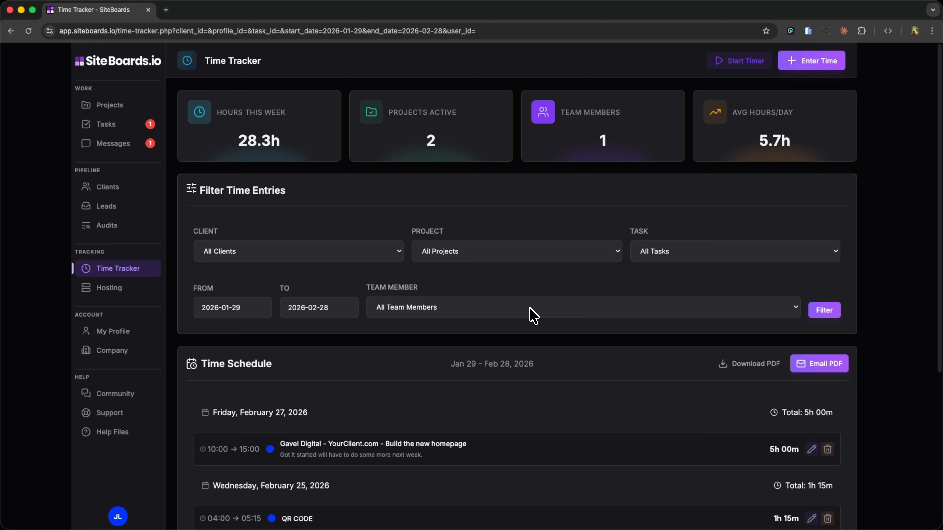
Set the time entry filter's date range from 2026-01-13 to 2026-02-28
{"action": "left_click", "coordinate": [533, 316]}
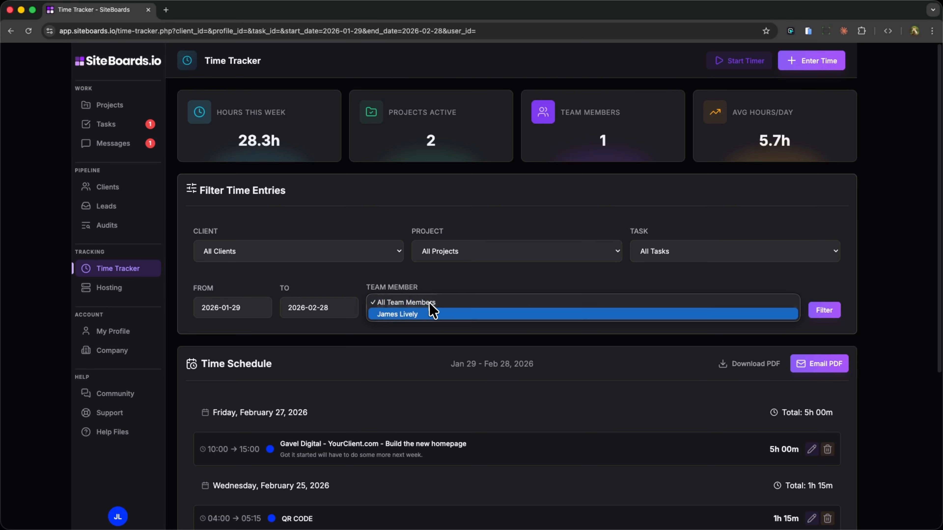
{"action": "left_click", "coordinate": [422, 317]}
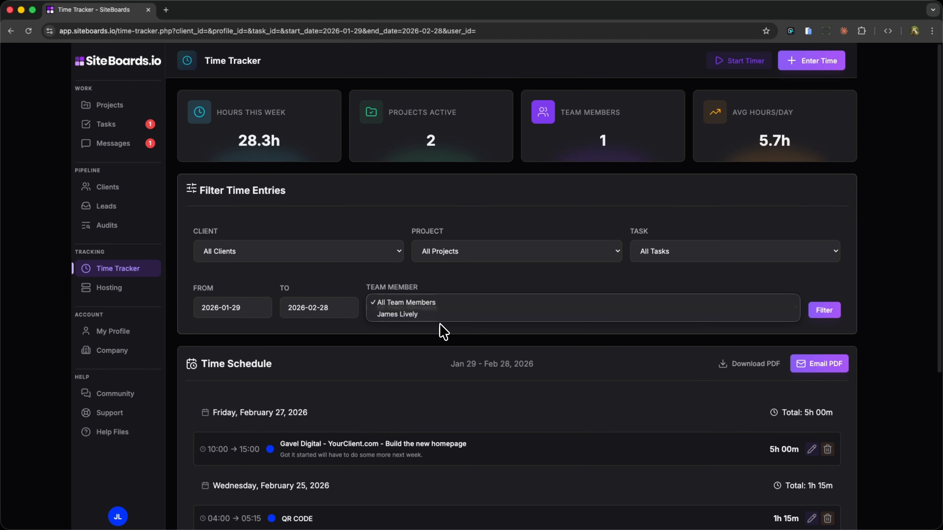
{"action": "left_click", "coordinate": [210, 308]}
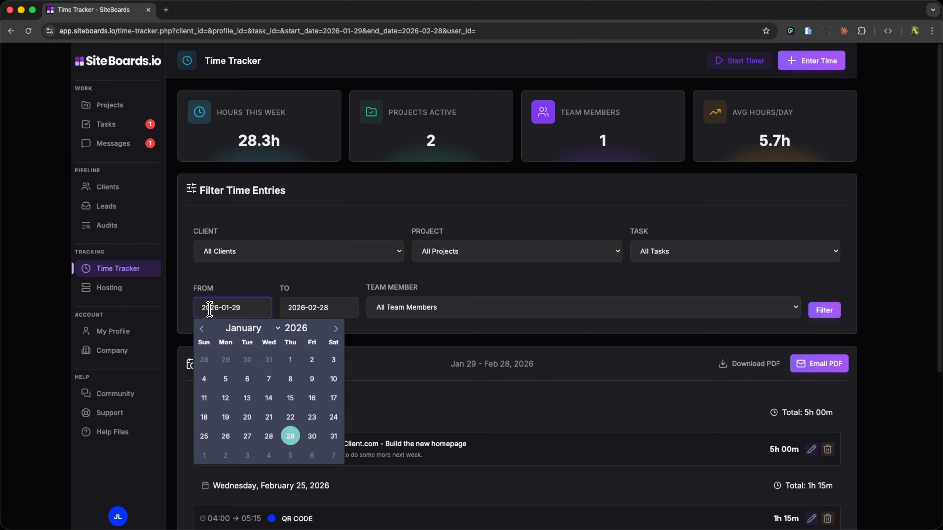
{"action": "left_click", "coordinate": [247, 399]}
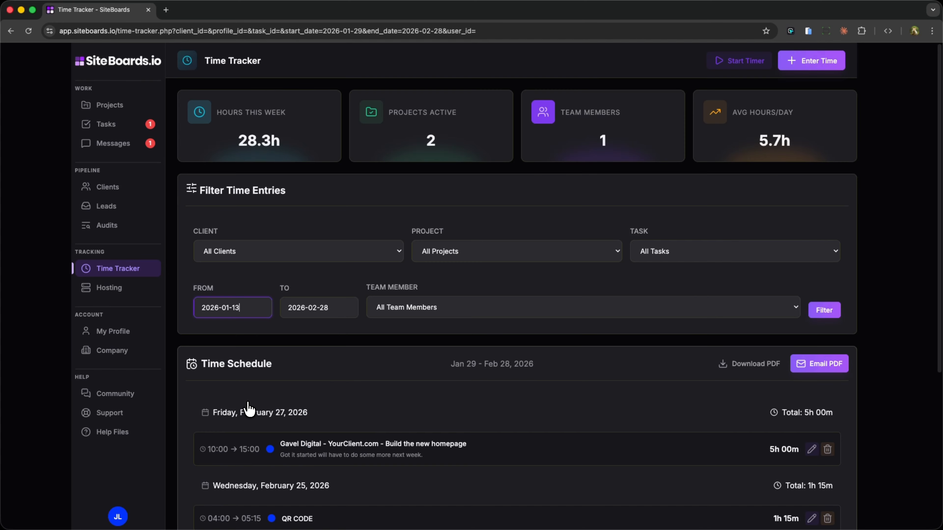
{"action": "left_click", "coordinate": [314, 314]}
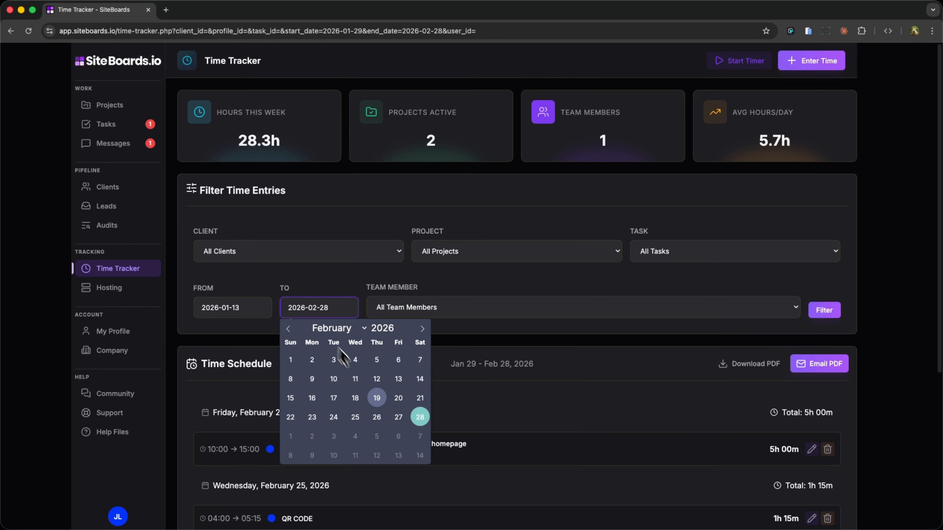
{"action": "left_click", "coordinate": [418, 418]}
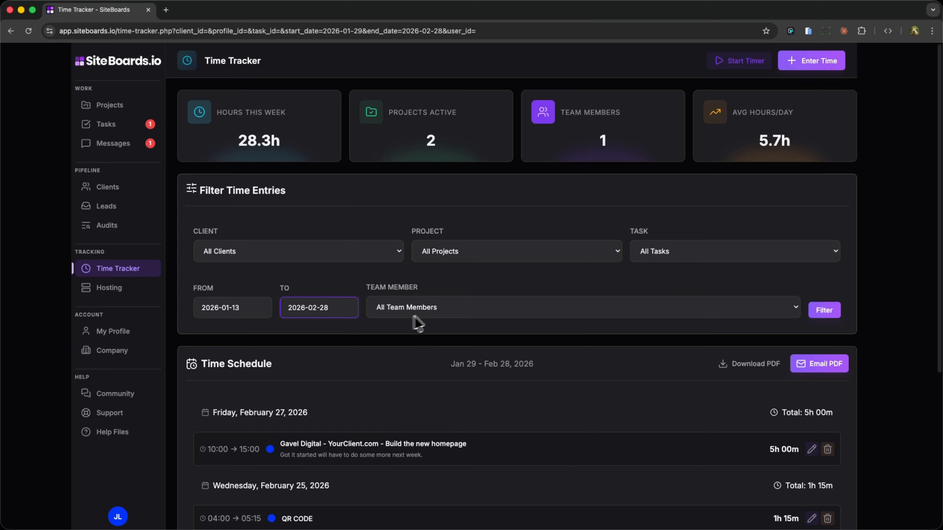
Restrict the filter to the individual team member, apply it and review the resulting time schedule
{"action": "left_click", "coordinate": [452, 313]}
{"action": "left_click", "coordinate": [439, 316]}
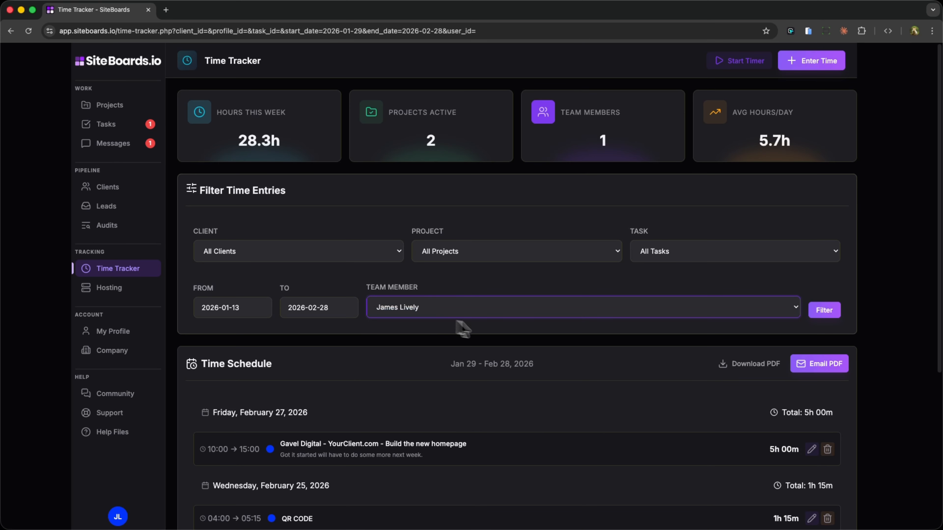
{"action": "left_click", "coordinate": [819, 313]}
{"action": "scroll", "coordinate": [623, 287], "scroll_direction": "down", "scroll_amount": 3}
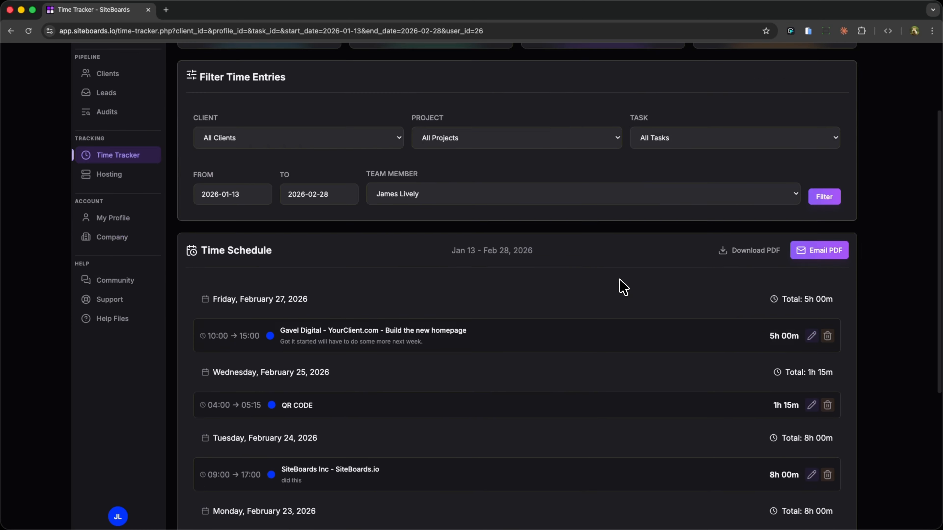
{"action": "scroll", "coordinate": [623, 287], "scroll_direction": "down", "scroll_amount": 6}
{"action": "scroll", "coordinate": [486, 332], "scroll_direction": "up", "scroll_amount": 8}
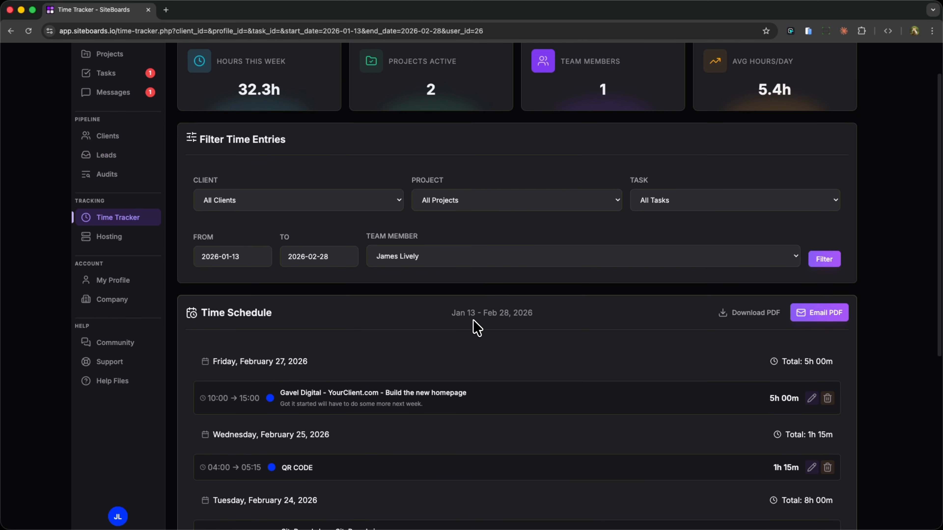
Download the filtered time schedule as a PDF, then open the timesheet to review its entries and close it
{"action": "scroll", "coordinate": [477, 328], "scroll_direction": "up", "scroll_amount": 2}
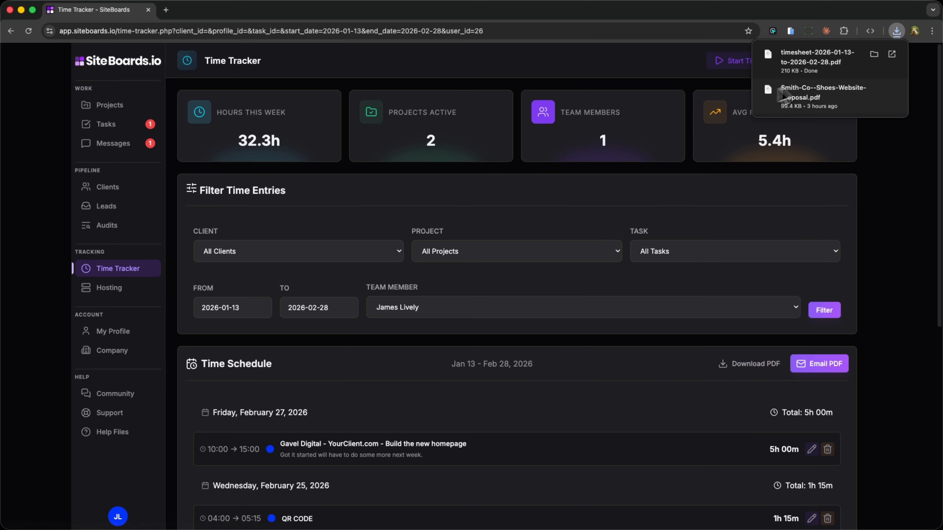
{"action": "left_click", "coordinate": [818, 68]}
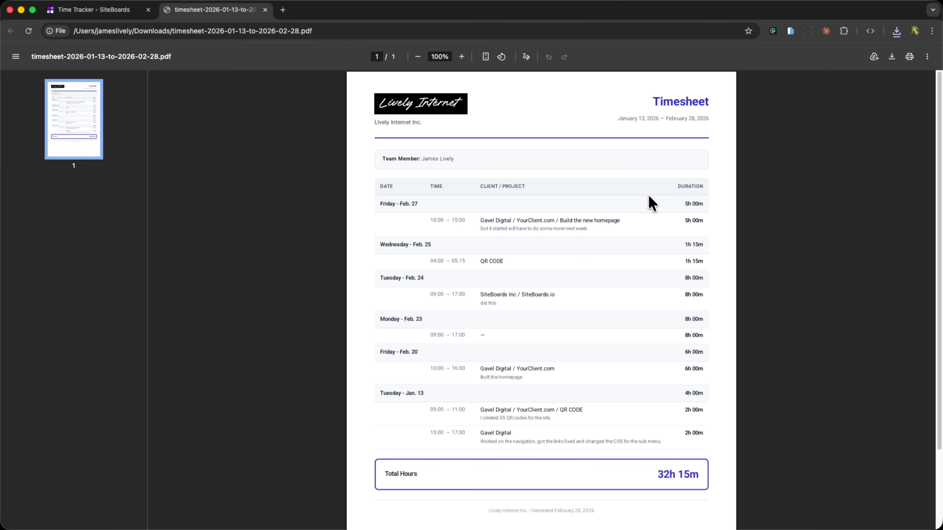
{"action": "scroll", "coordinate": [497, 182], "scroll_direction": "down", "scroll_amount": 4}
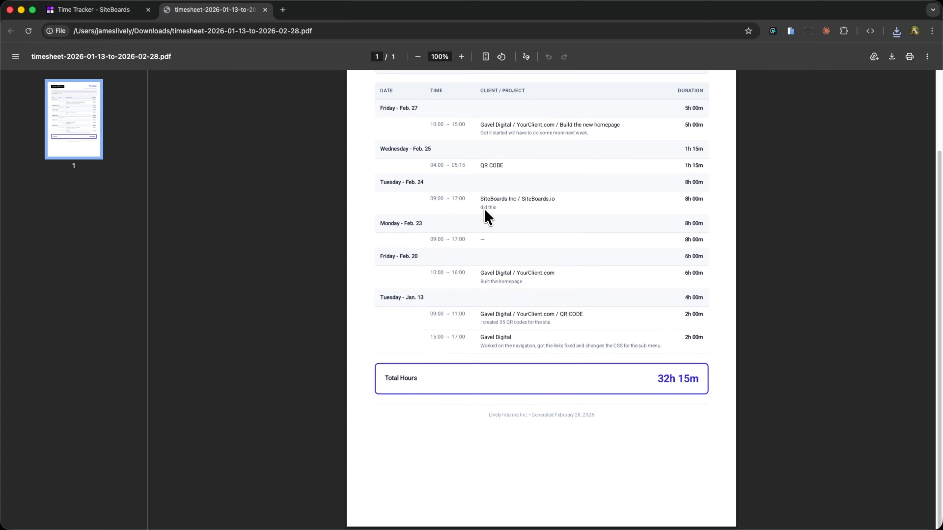
{"action": "scroll", "coordinate": [472, 243], "scroll_direction": "up", "scroll_amount": 4}
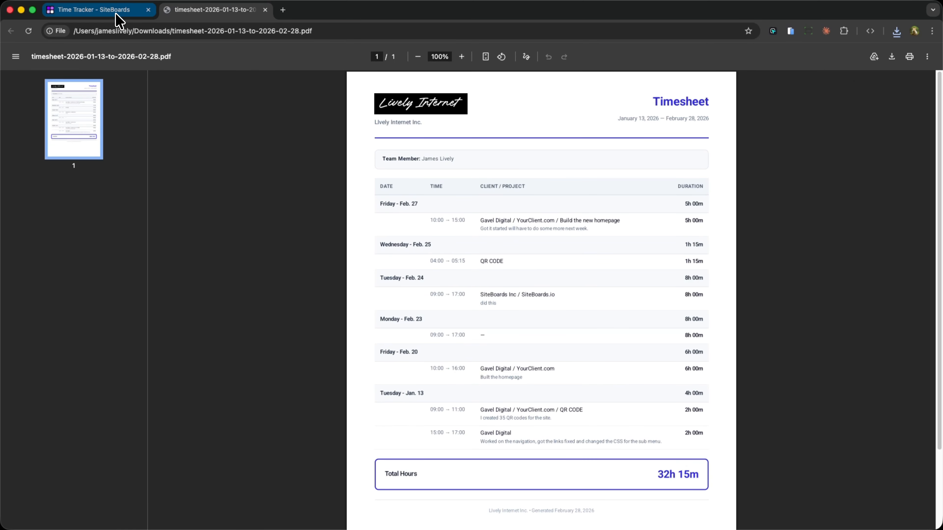
{"action": "key", "text": "super+w"}
Filter the time entries by the project YourClient.com and check the resulting time schedule
{"action": "scroll", "coordinate": [645, 440], "scroll_direction": "up", "scroll_amount": 6}
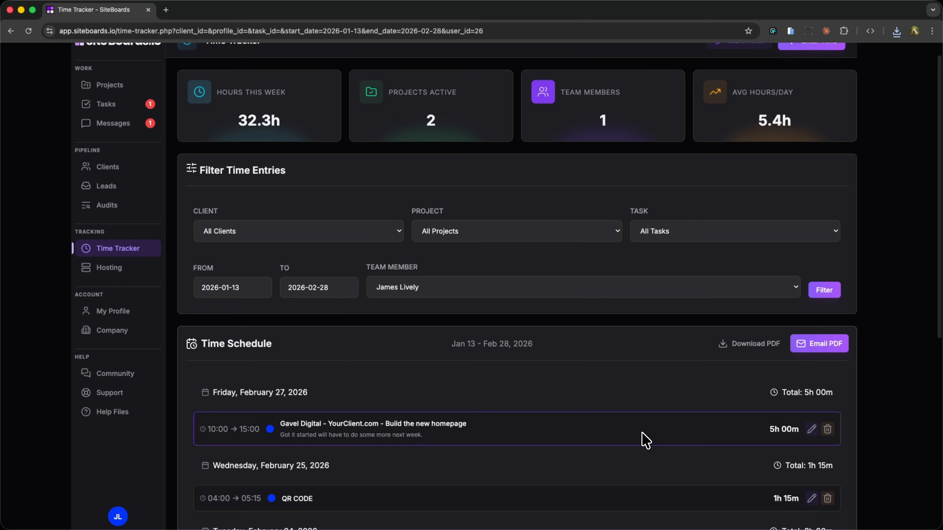
{"action": "scroll", "coordinate": [571, 368], "scroll_direction": "up", "scroll_amount": 1}
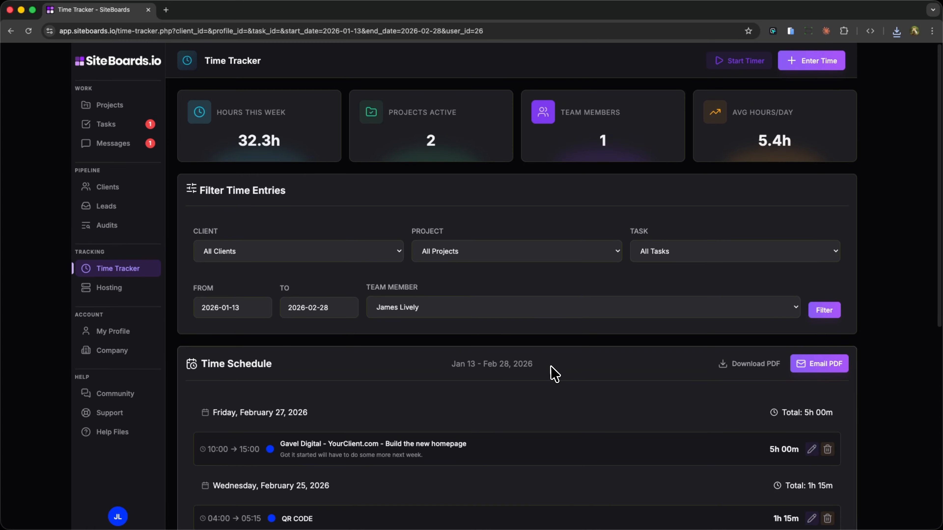
{"action": "left_click", "coordinate": [551, 256]}
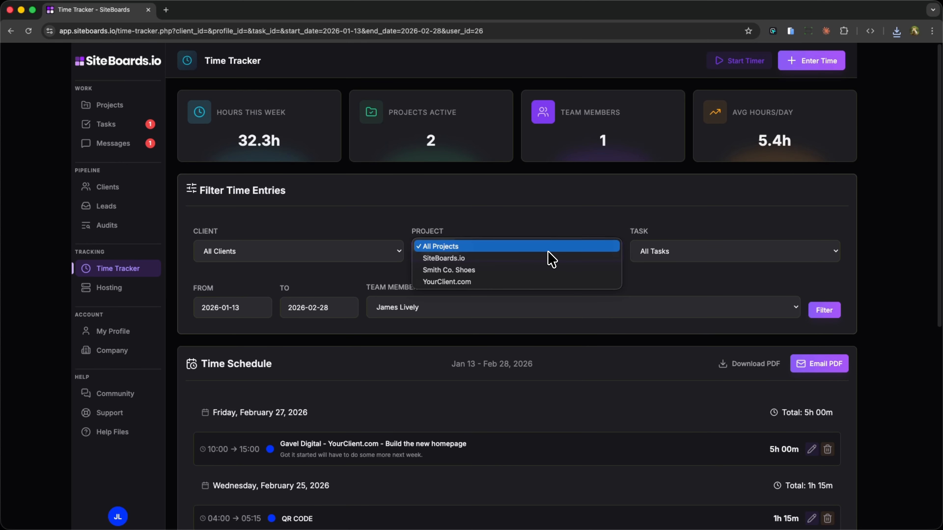
{"action": "left_click", "coordinate": [510, 283]}
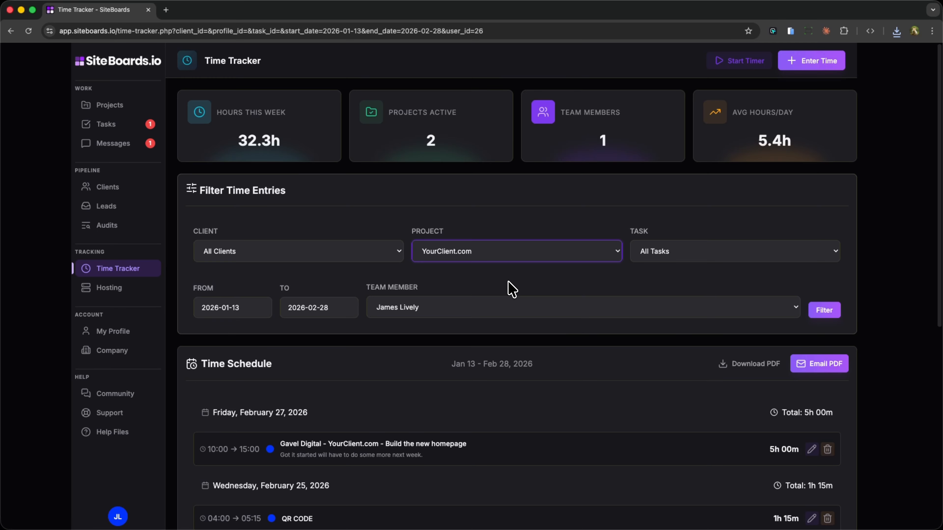
{"action": "left_click", "coordinate": [824, 311]}
{"action": "scroll", "coordinate": [666, 341], "scroll_direction": "down", "scroll_amount": 2}
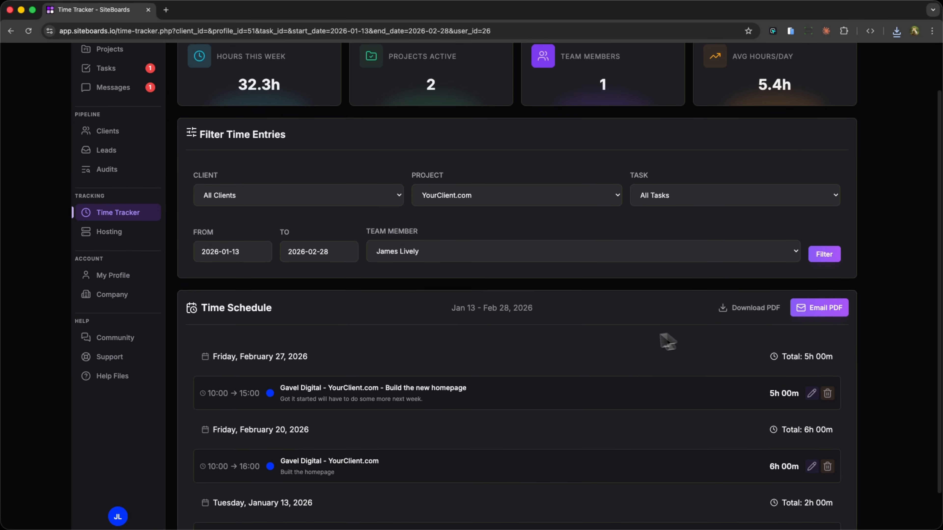
Draft an email of the filtered timesheet to the client's primary contact, review the prepared message, and cancel without sending
{"action": "scroll", "coordinate": [667, 340], "scroll_direction": "down", "scroll_amount": 2}
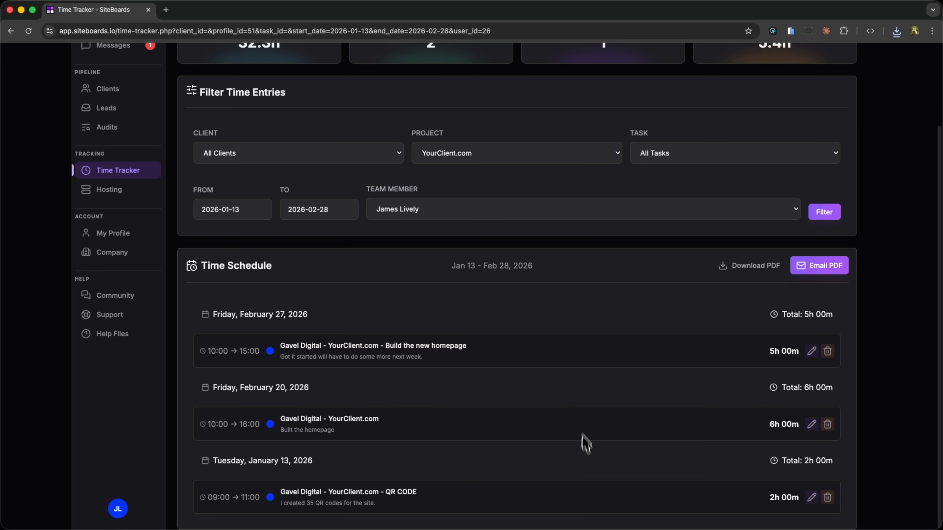
{"action": "scroll", "coordinate": [569, 478], "scroll_direction": "up", "scroll_amount": 4}
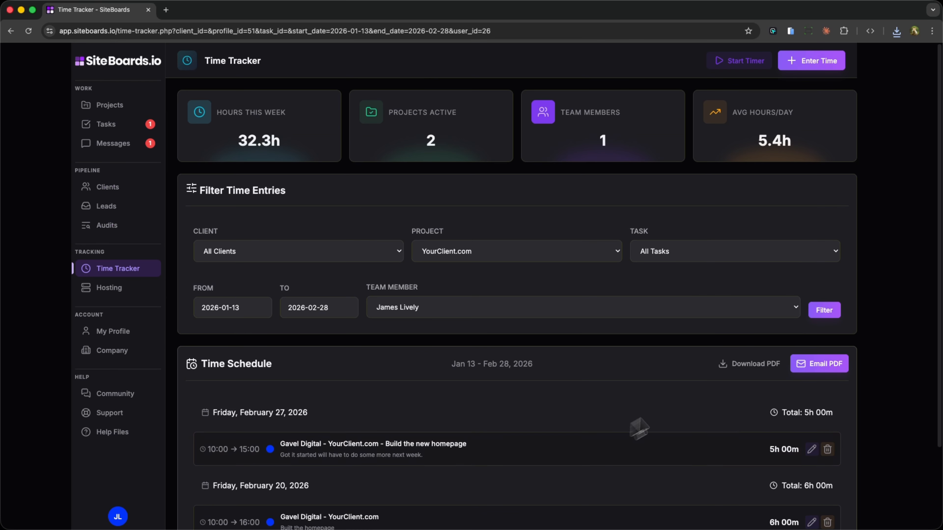
{"action": "left_click", "coordinate": [820, 367]}
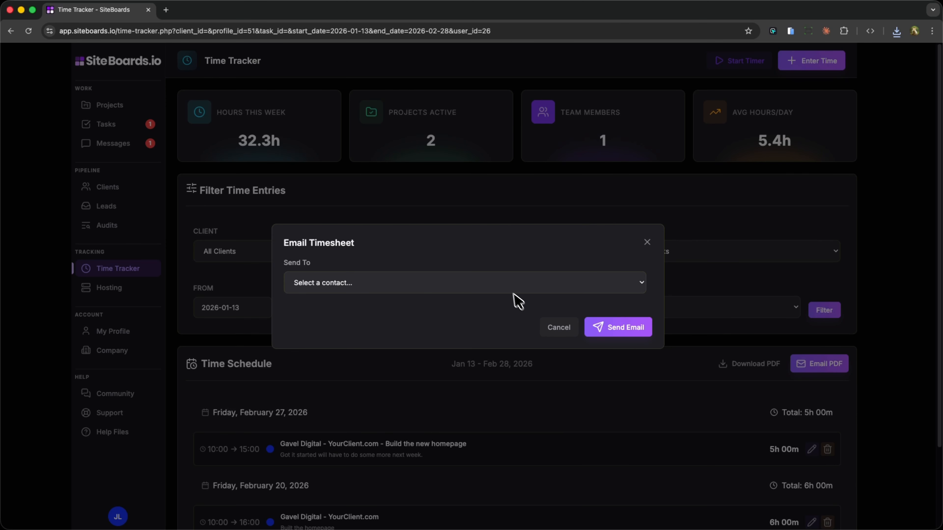
{"action": "left_click", "coordinate": [508, 286]}
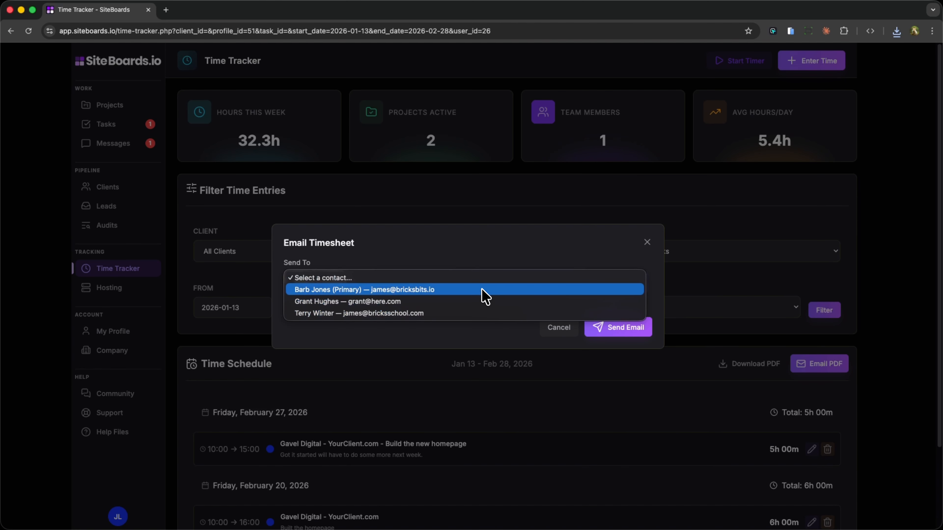
{"action": "key", "text": "Up"}
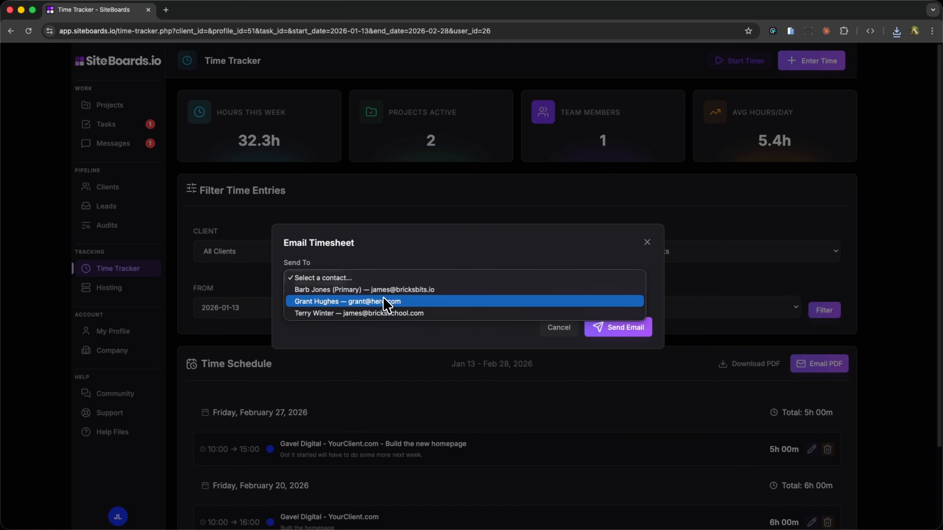
{"action": "key", "text": "Up"}
{"action": "key", "text": "Return"}
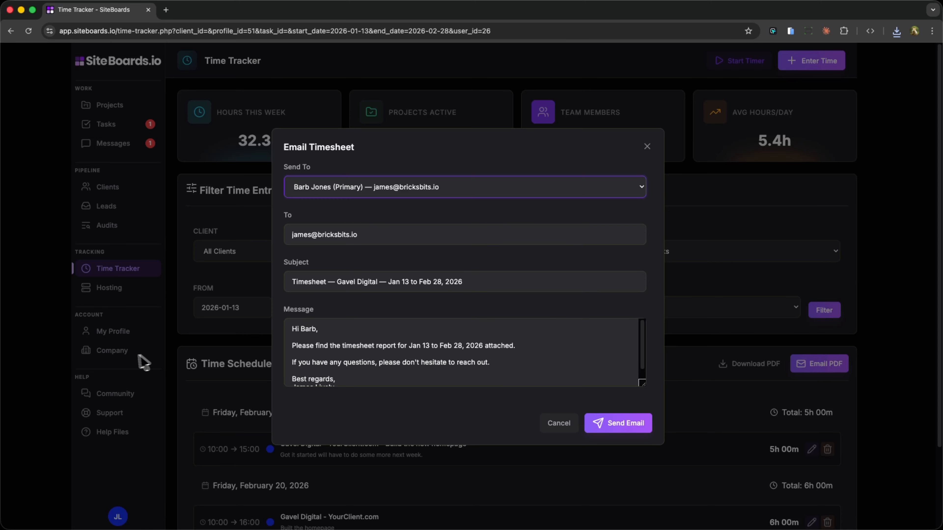
{"action": "left_click", "coordinate": [558, 425]}
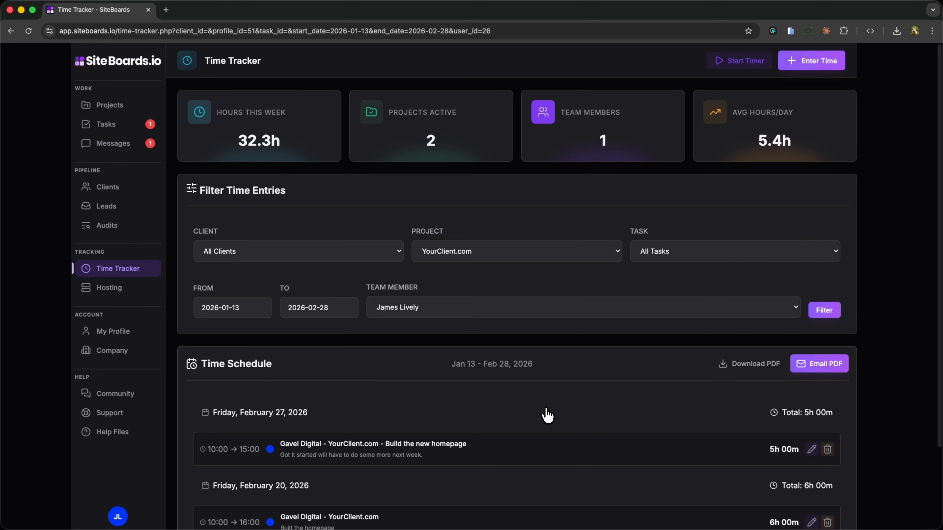
Start a timer for the Smith Co. Shoes project with the description "Setting up the backend of shoe listings."
{"action": "scroll", "coordinate": [547, 415], "scroll_direction": "down", "scroll_amount": 5}
{"action": "scroll", "coordinate": [537, 423], "scroll_direction": "up", "scroll_amount": 5}
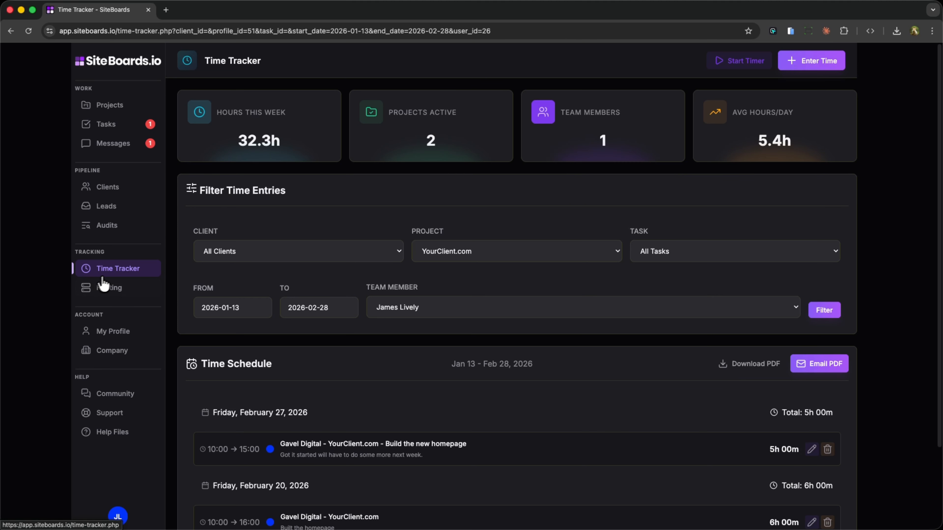
{"action": "left_click", "coordinate": [737, 62]}
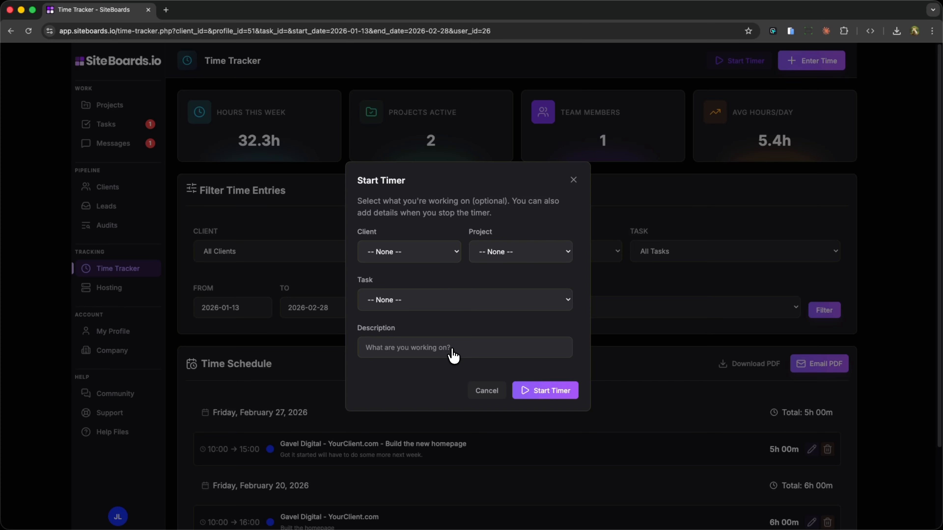
{"action": "left_click", "coordinate": [491, 260]}
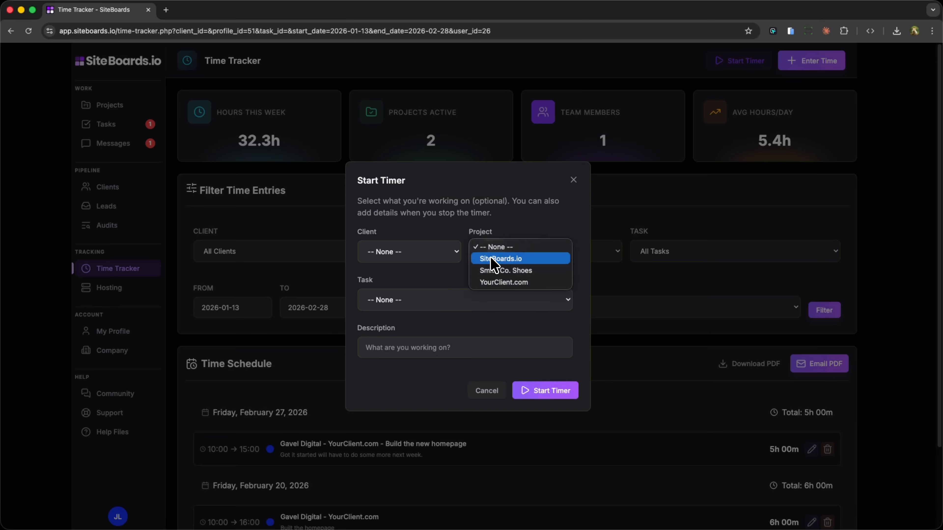
{"action": "left_click", "coordinate": [498, 272]}
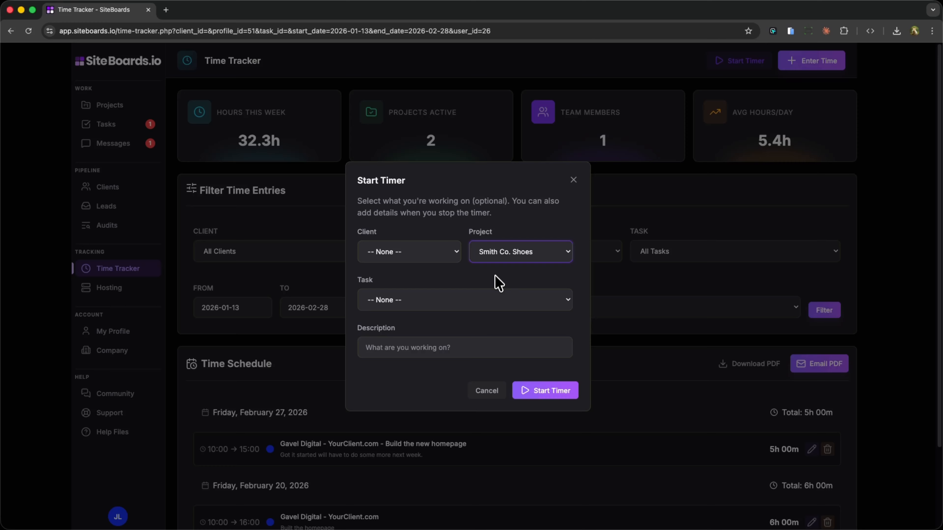
{"action": "left_click", "coordinate": [461, 350]}
{"action": "type", "text": "Setting up the backend of shoe listings."}
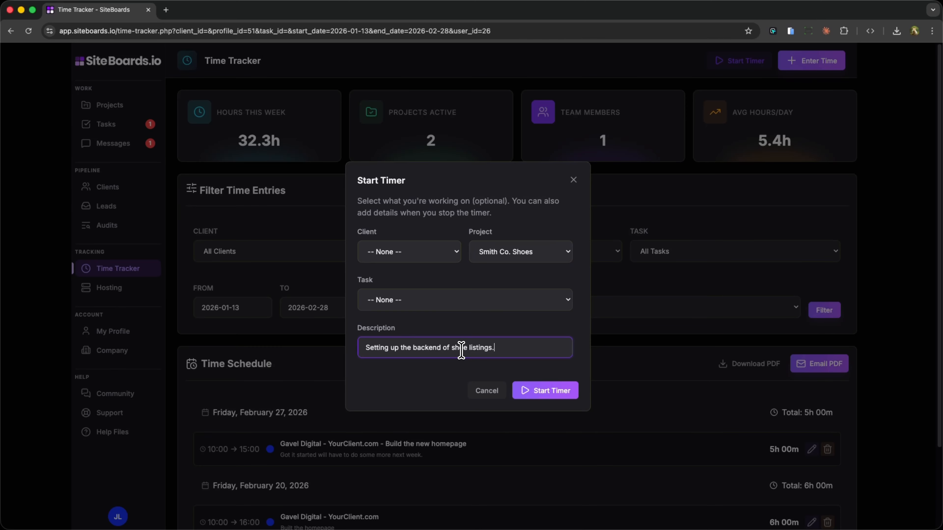
{"action": "left_click", "coordinate": [544, 392]}
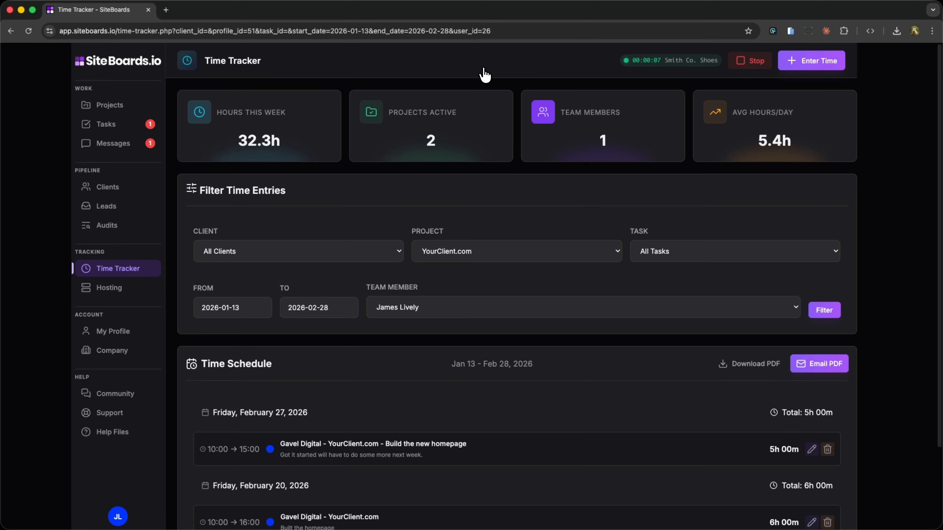
View the Clients page while the timer is running, and return to the Time Tracker
{"action": "left_click", "coordinate": [113, 188]}
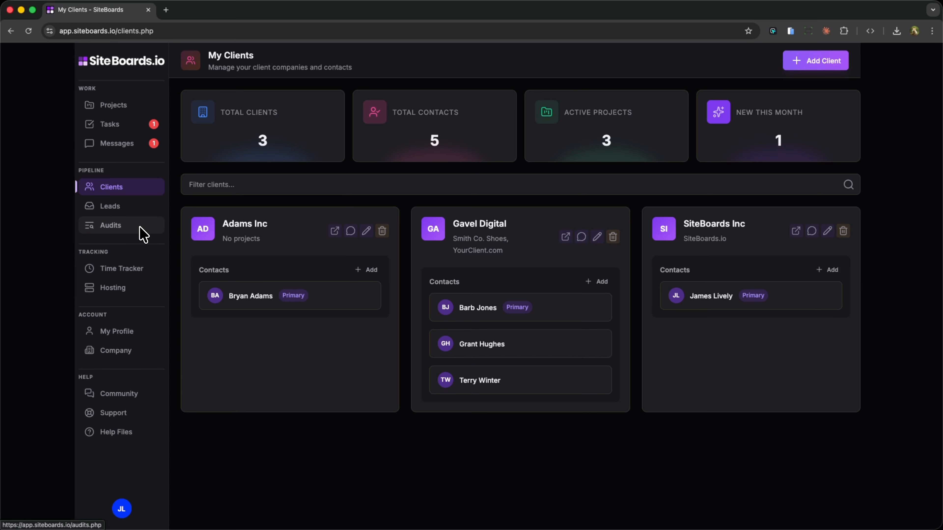
{"action": "left_click", "coordinate": [121, 270]}
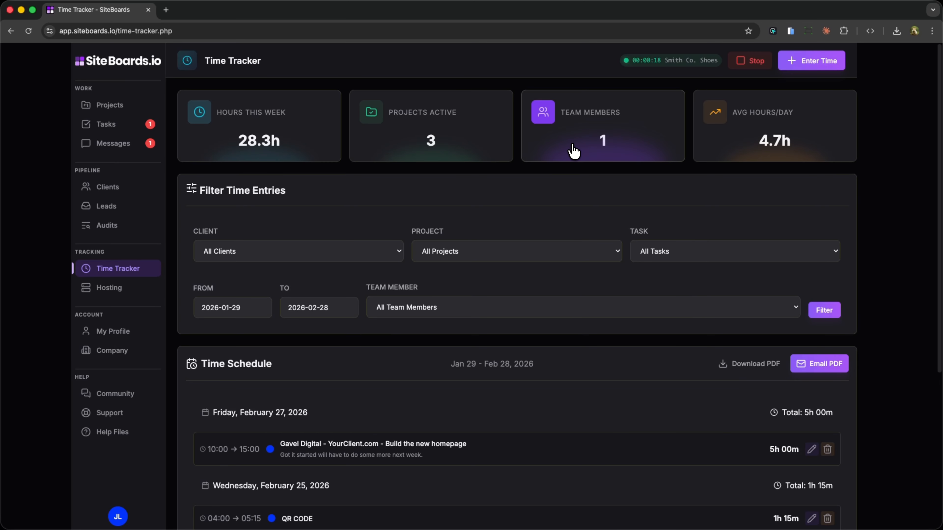
Stop the running Smith Co. Shoes timer and select 4 as the hour of its end time
{"action": "left_click", "coordinate": [758, 66]}
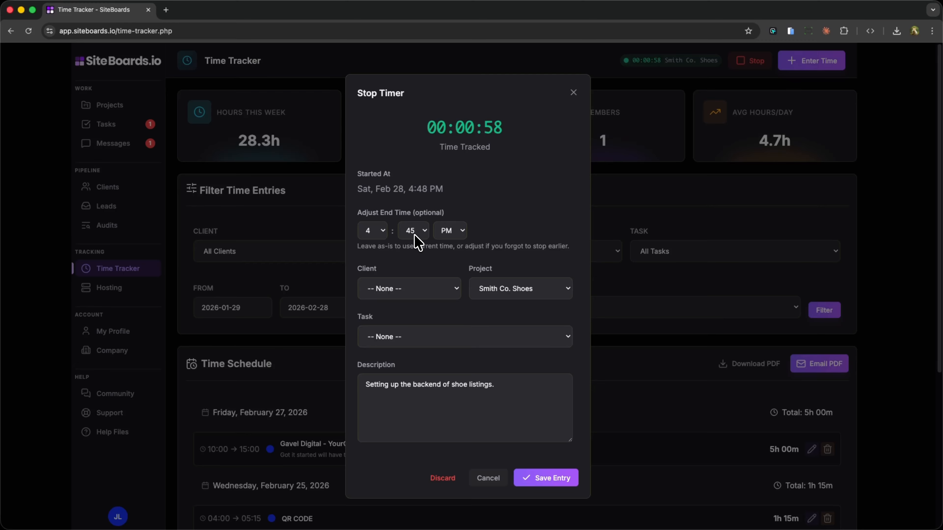
{"action": "left_click", "coordinate": [374, 234]}
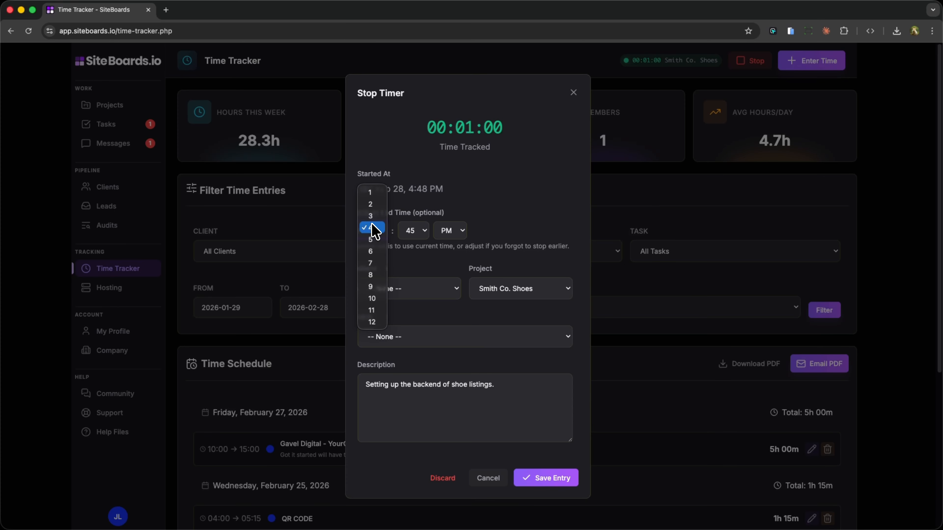
{"action": "left_click", "coordinate": [374, 232]}
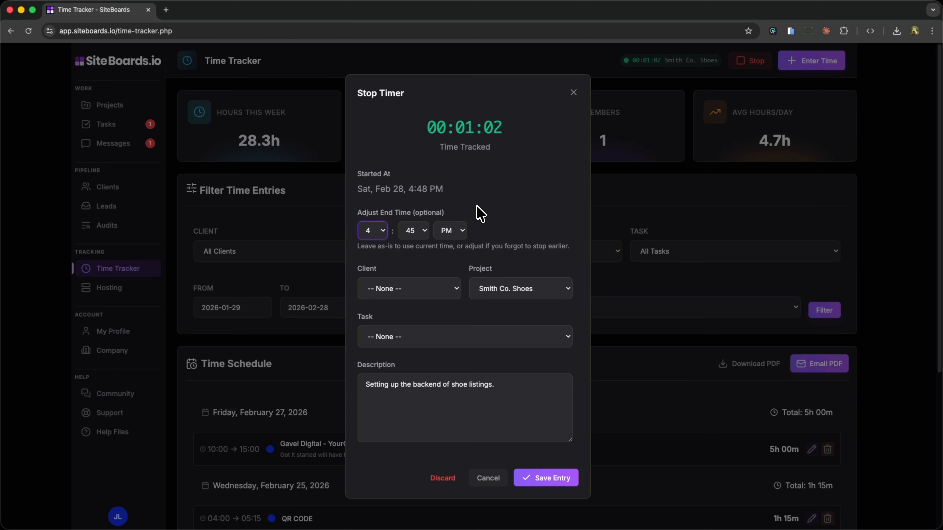